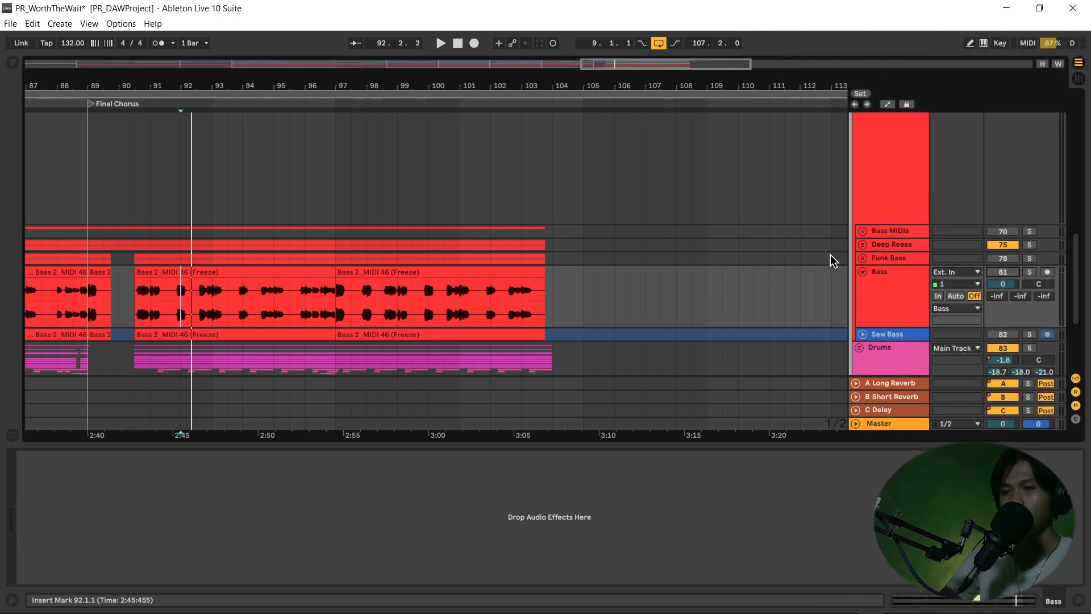
Step: Duplicate the Bass track so that two copies sit inside the Funk Bass group
key(plus)
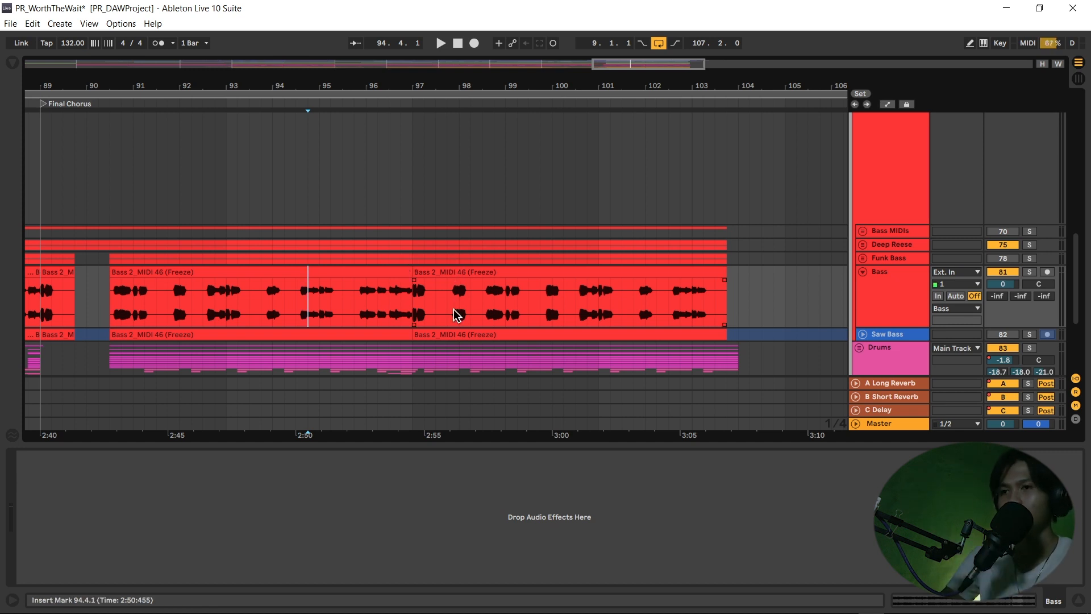
click(896, 298)
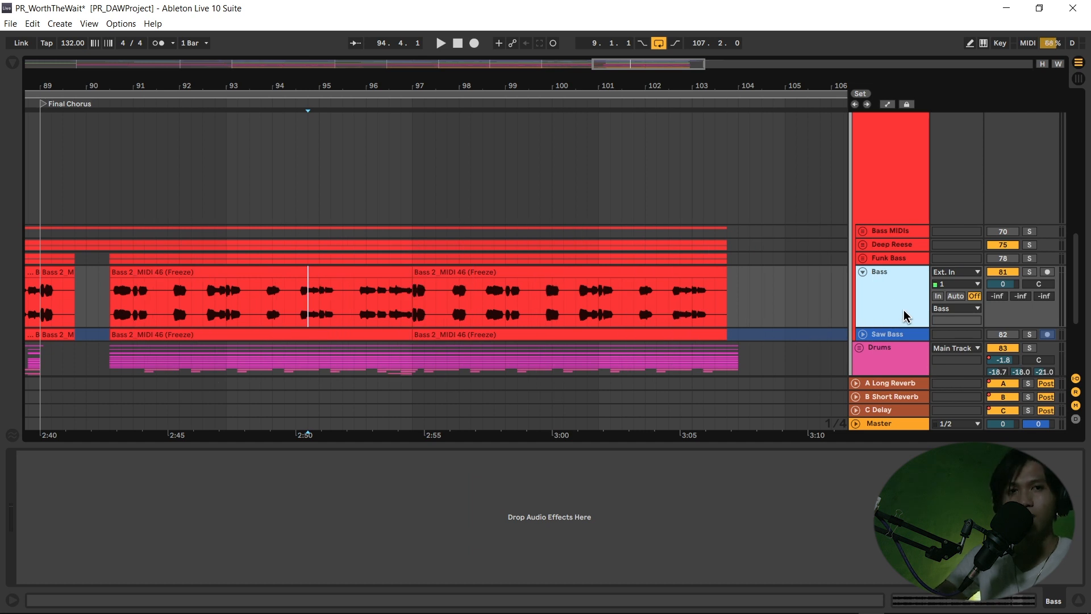
scroll(833, 221, down, 3)
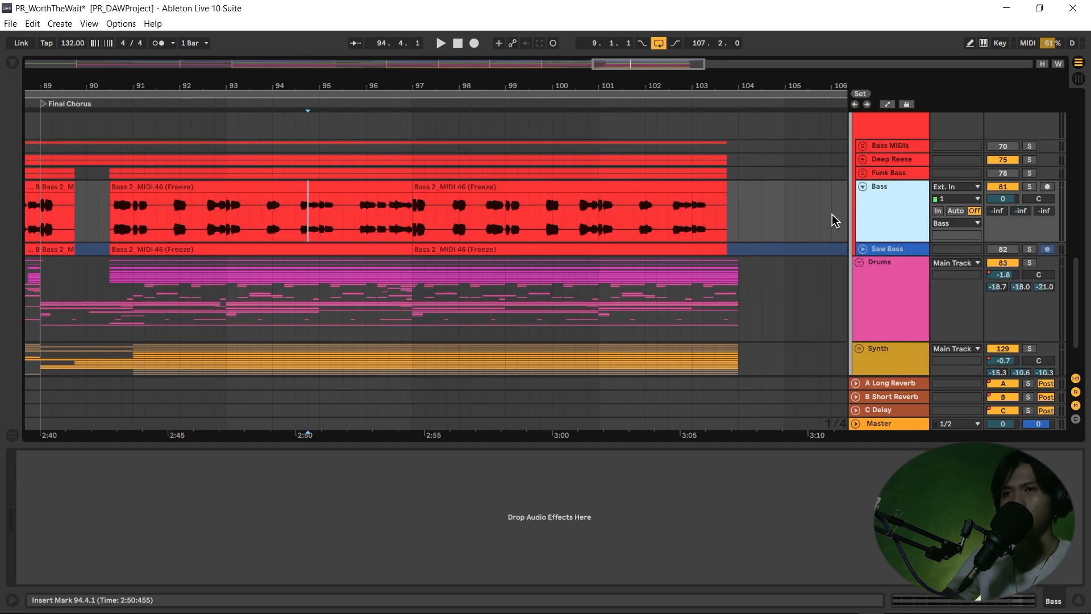
key(ctrl+d)
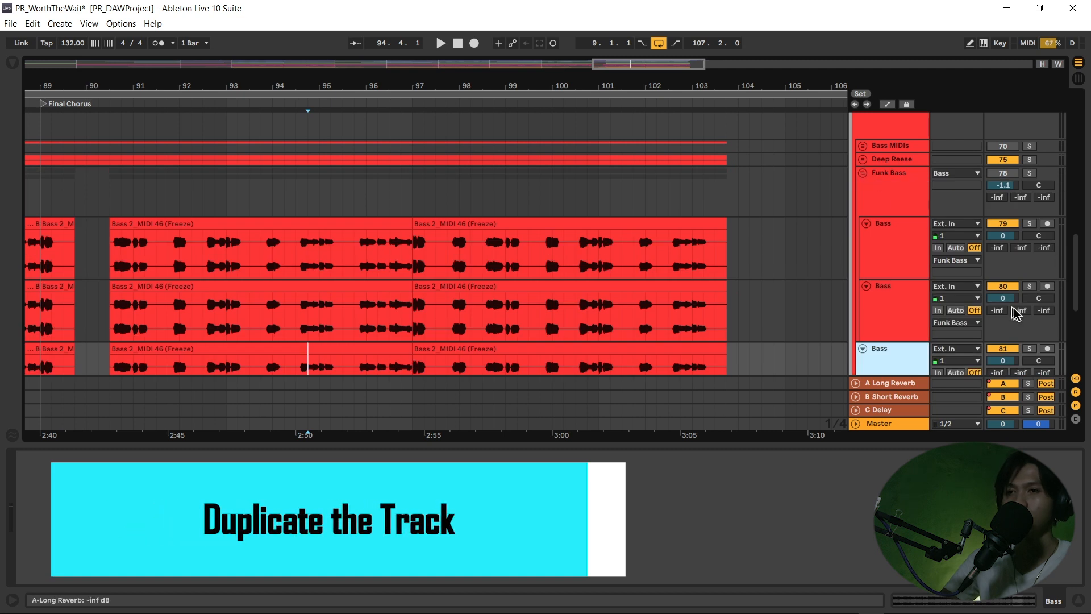
Step: Rename the two Bass copies in the Funk Bass group as High and Low
click(895, 265)
key(ctrl+r)
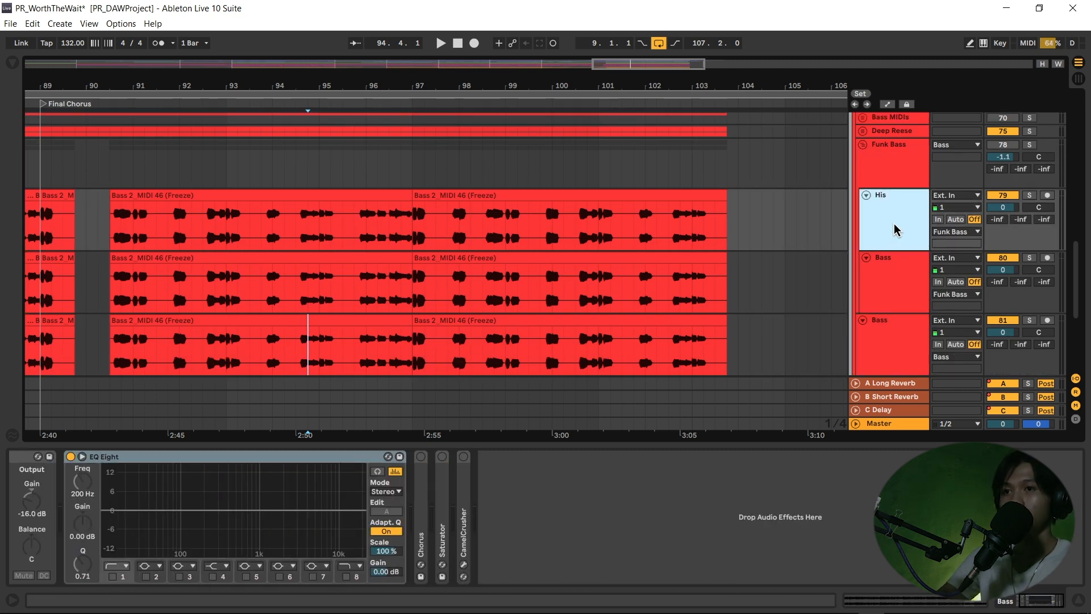
click(891, 296)
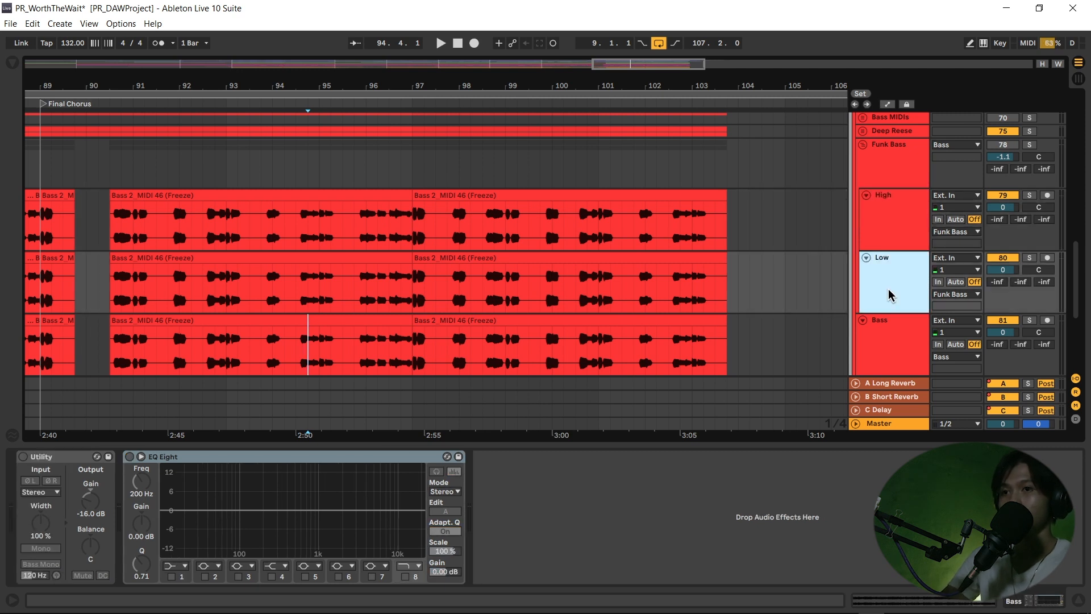
click(897, 163)
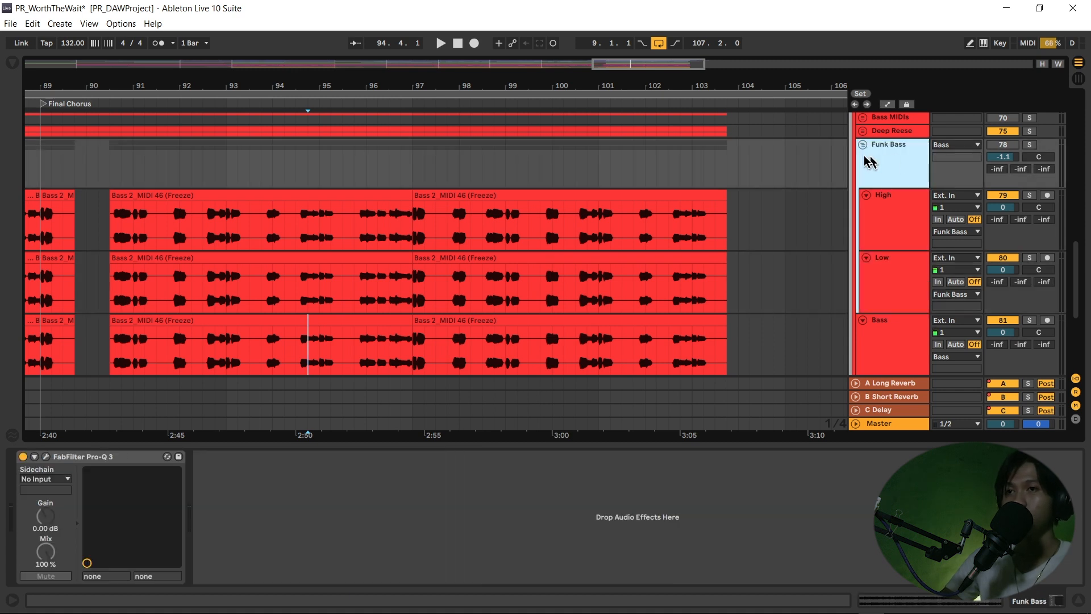
Step: Use EQ Eight for a 200 Hz low cut on the High track and a 200 Hz high cut on the Low track
click(447, 241)
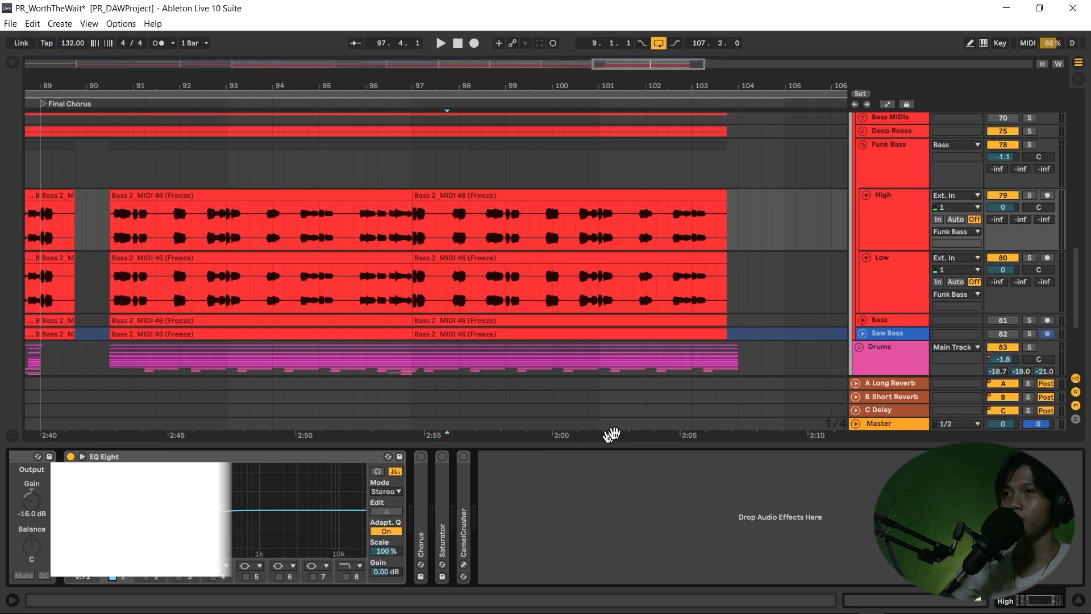
click(916, 292)
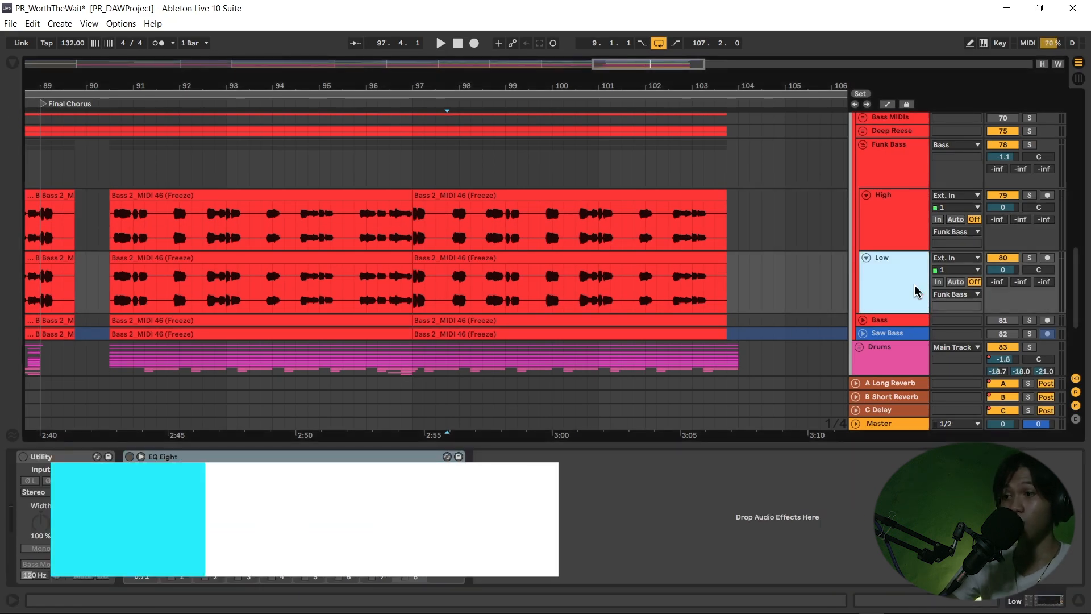
click(130, 456)
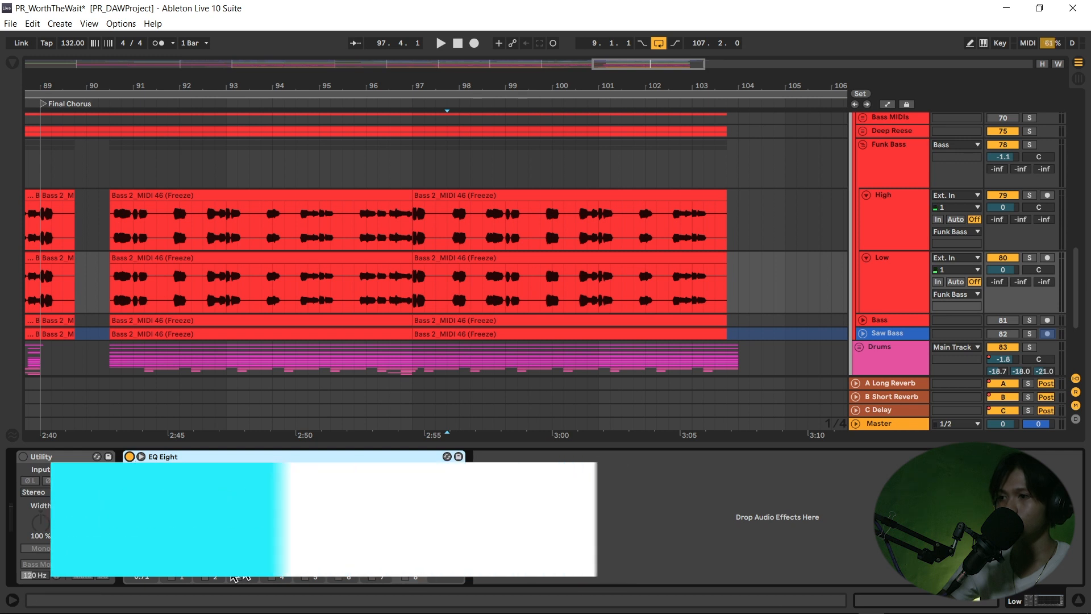
click(405, 576)
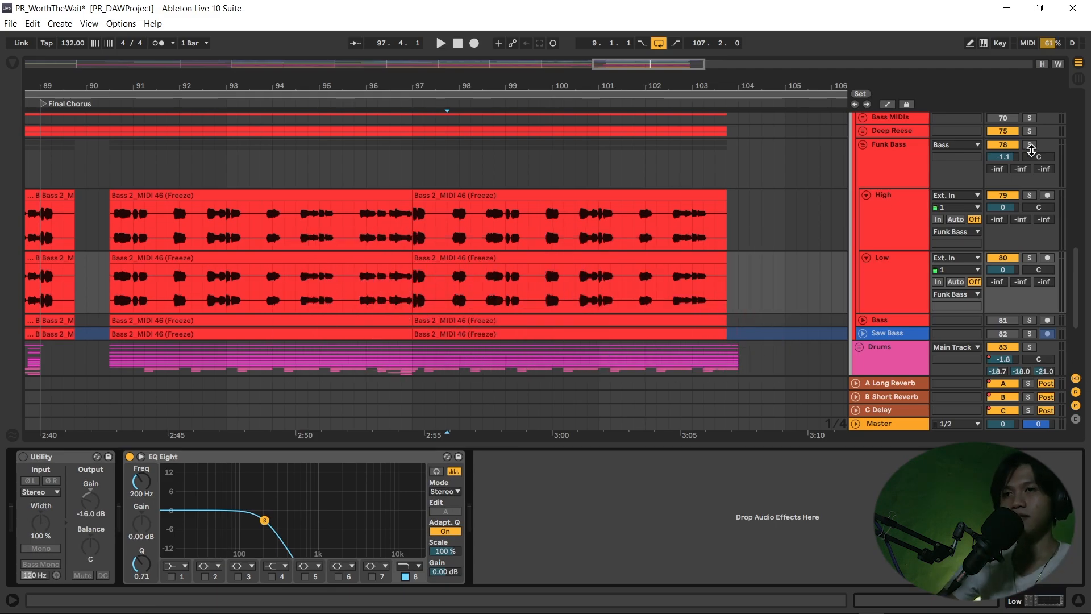
Step: Solo the Funk Bass group and play it while checking the EQ Eight spectrum of the Low and High tracks
click(1030, 147)
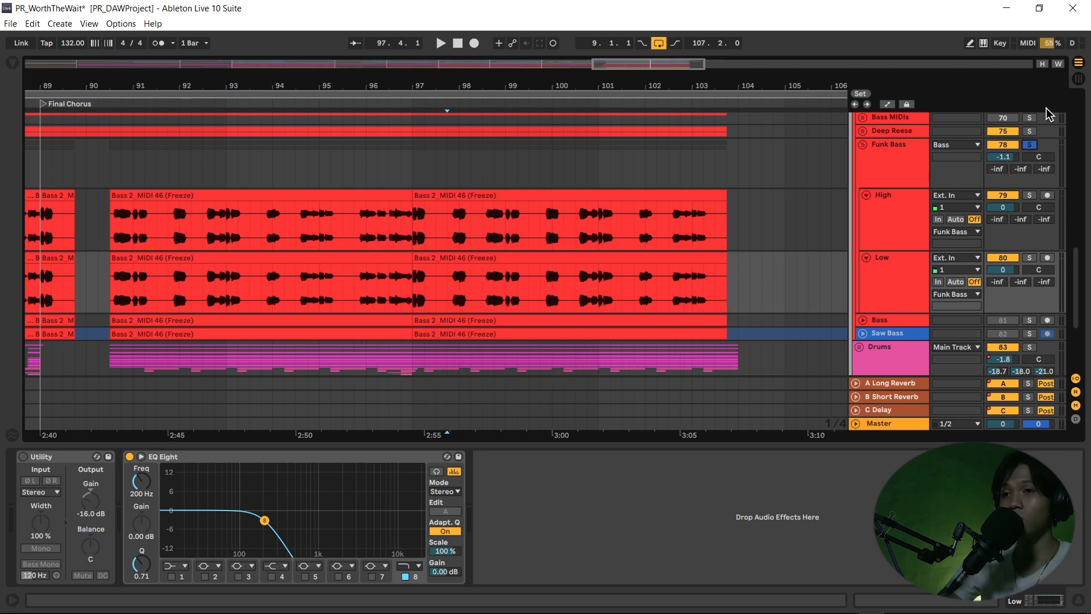
key(space)
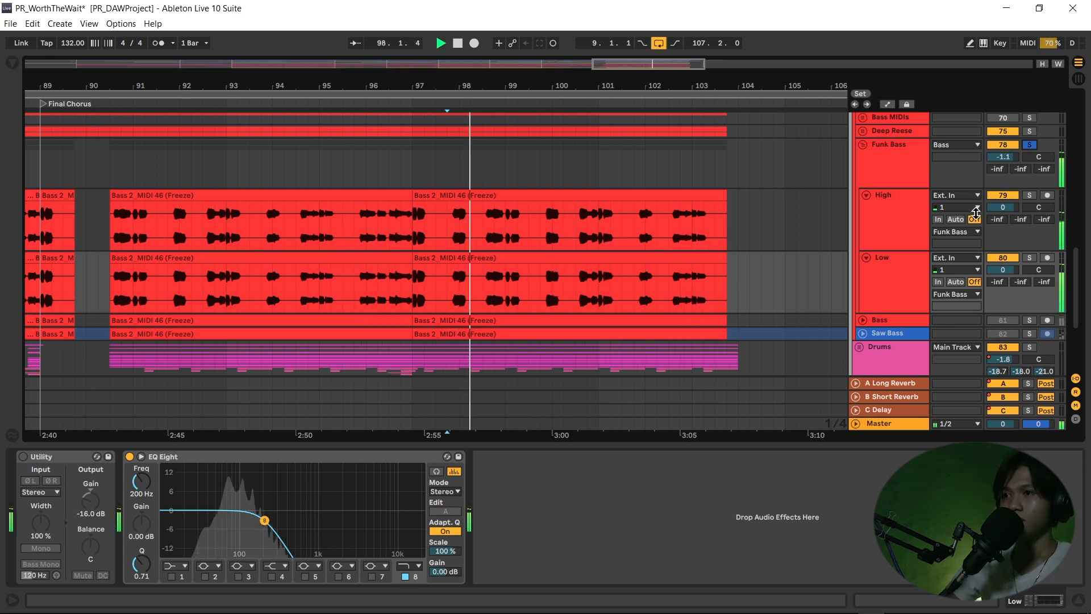
click(915, 273)
click(911, 220)
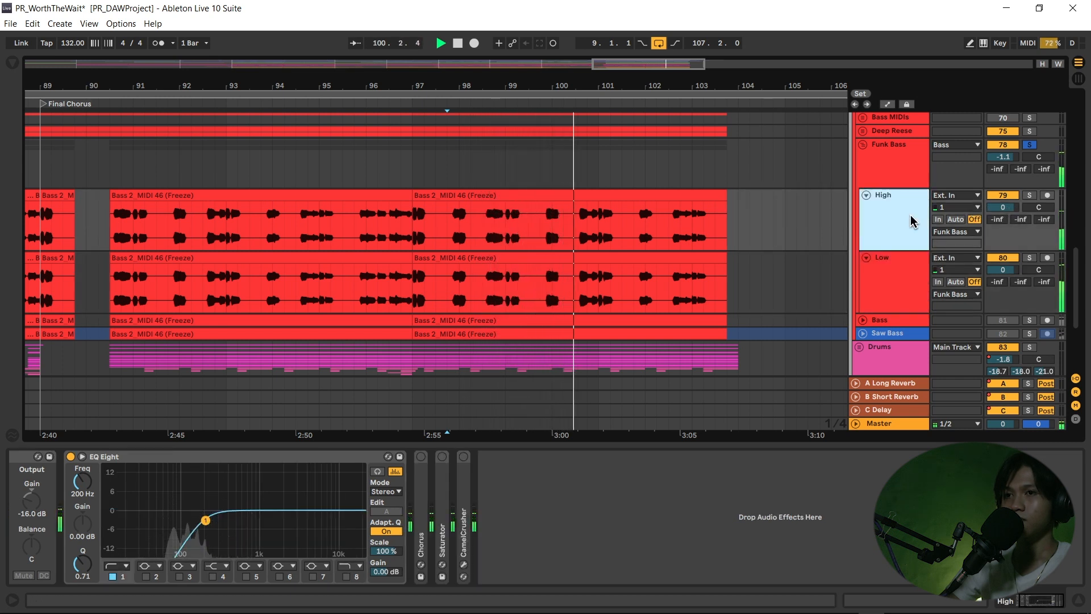
scroll(864, 305, down, 2)
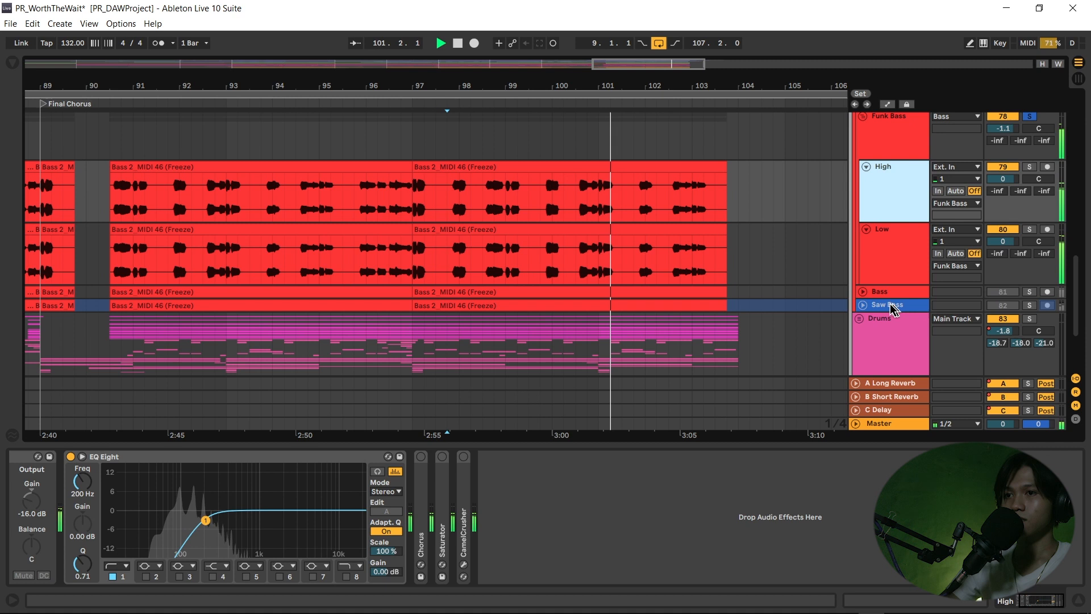
key(space)
click(863, 292)
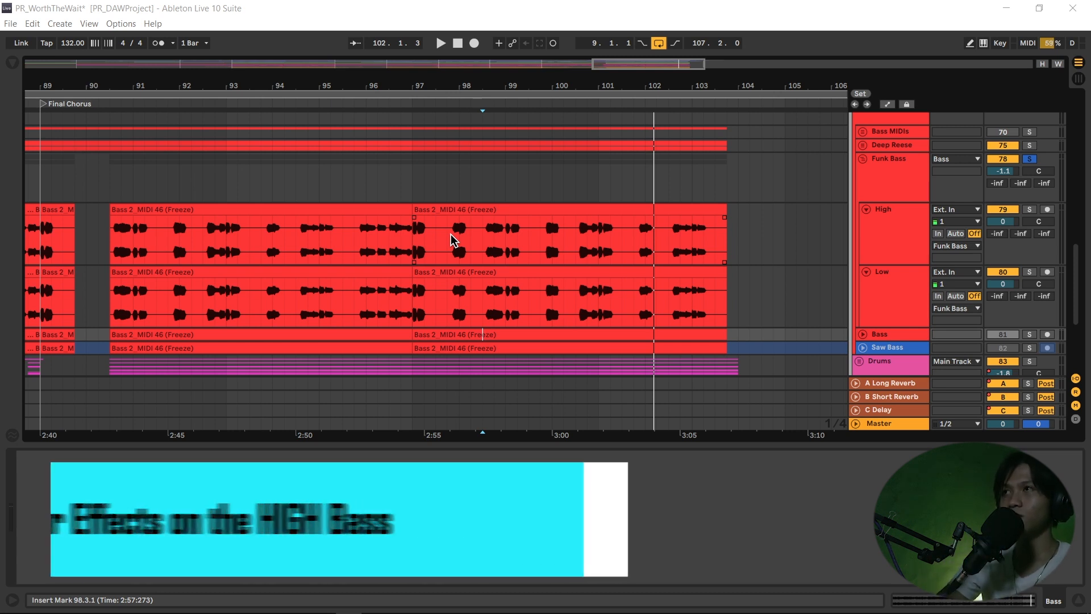
Step: Unfold and enable Chorus on the soloed High track, comparing the sound with and without it during playback
click(909, 230)
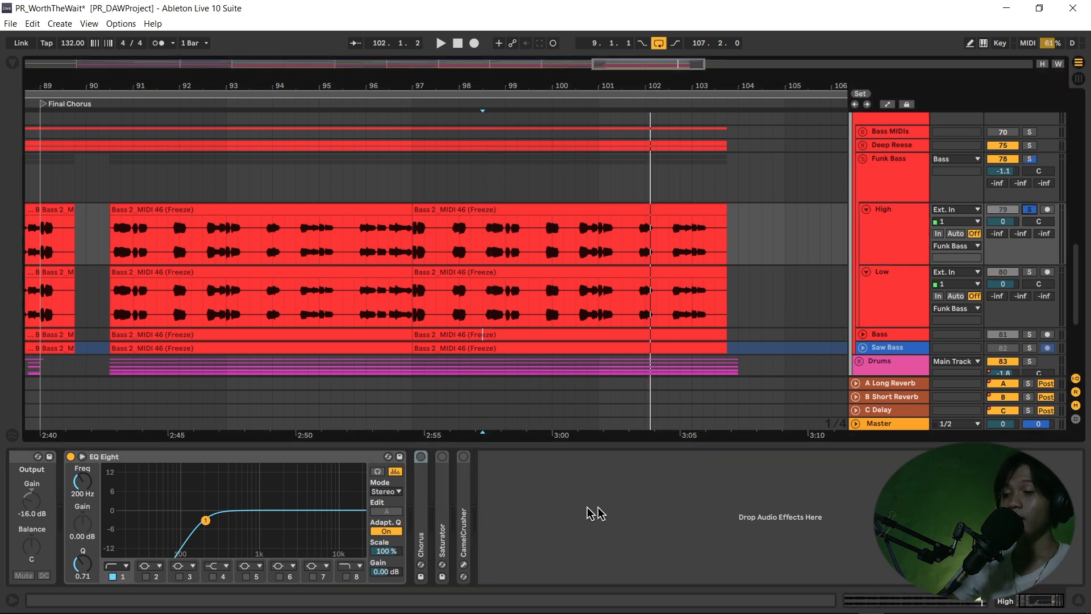
double_click(423, 506)
click(421, 457)
key(space)
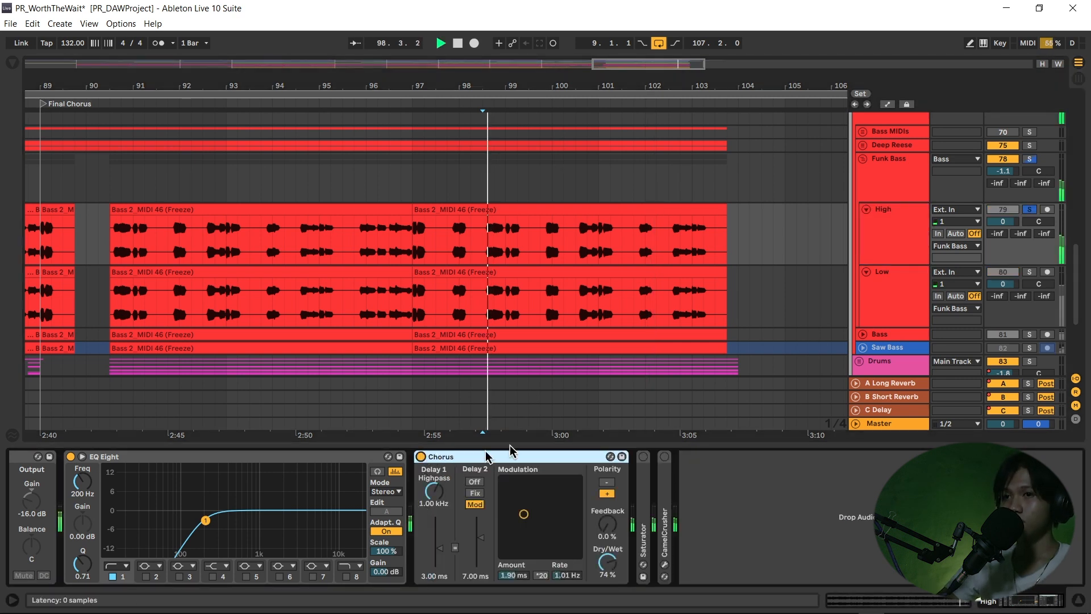
click(420, 456)
click(421, 457)
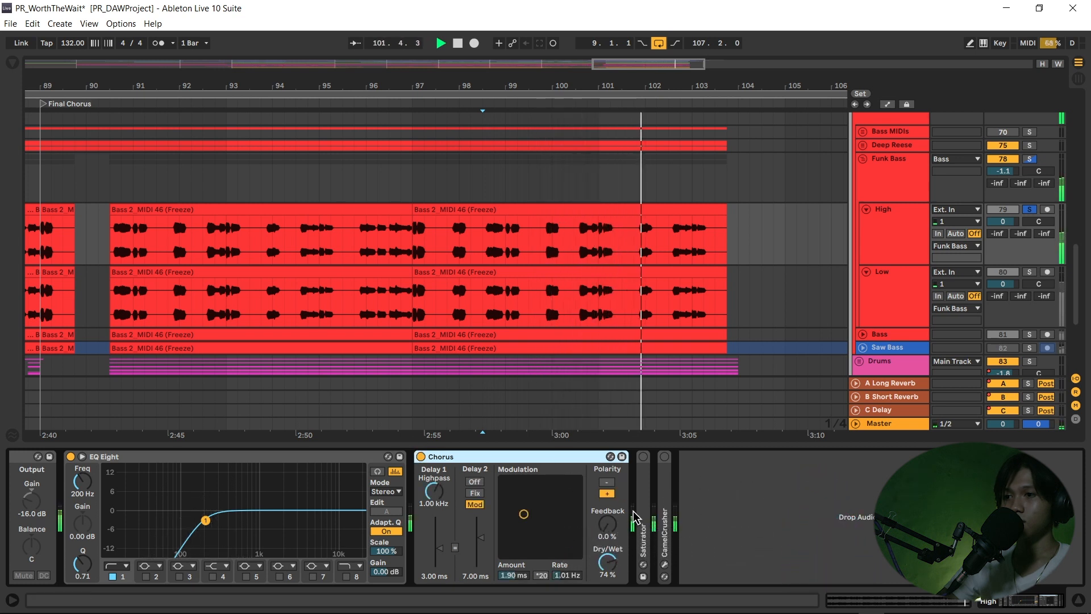
Step: Unfold and enable Saturator on the High track and audition it during playback
double_click(644, 482)
click(644, 457)
key(space)
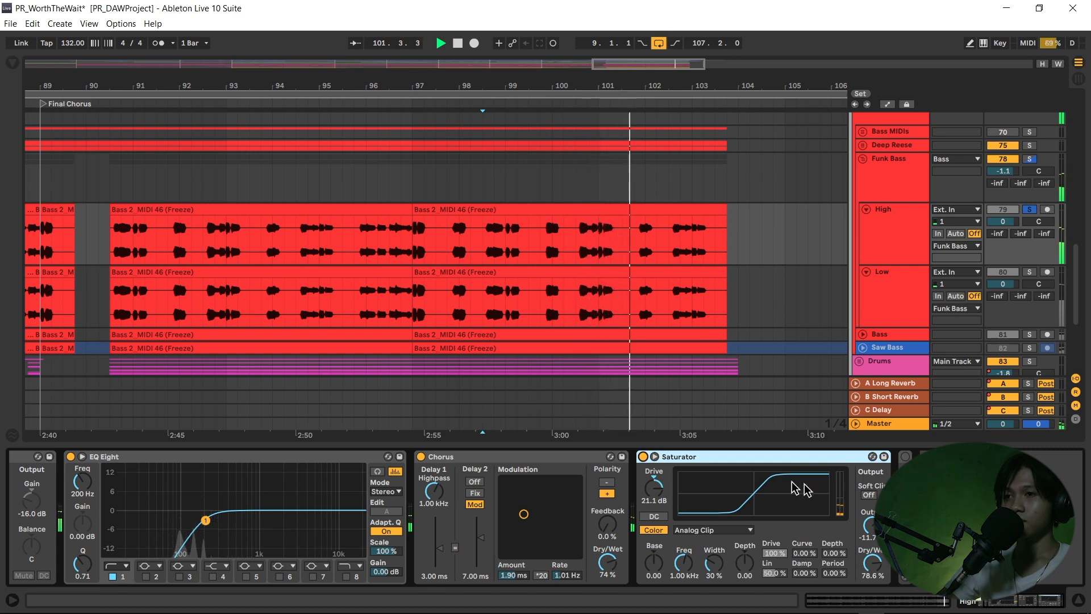
key(space)
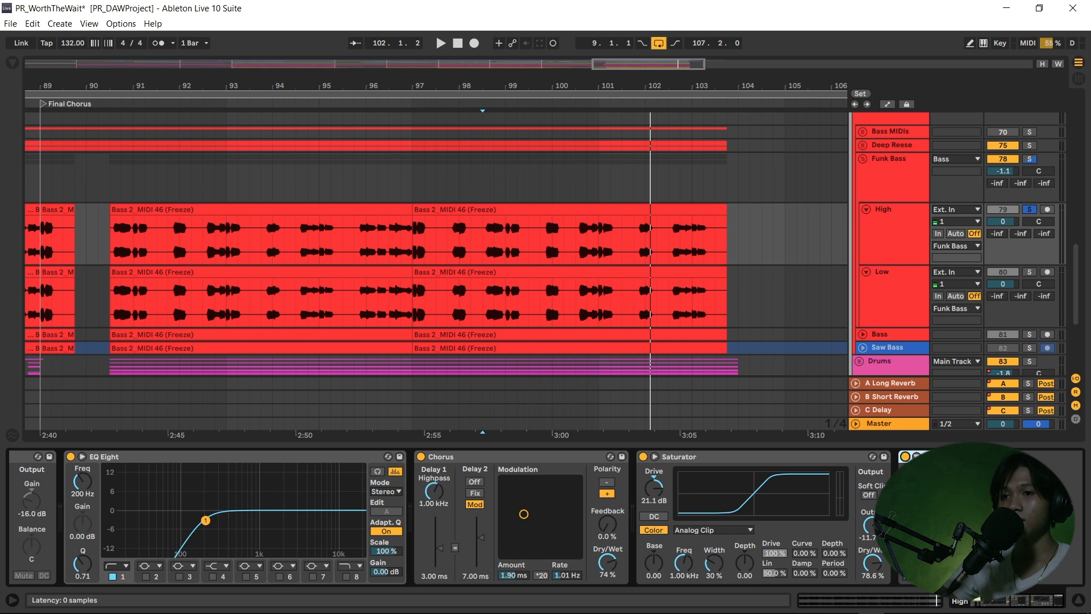
Step: Play the High track with CamelCrusher enabled, viewing its Annihilate patch and closing the plug-in window
key(space)
click(927, 456)
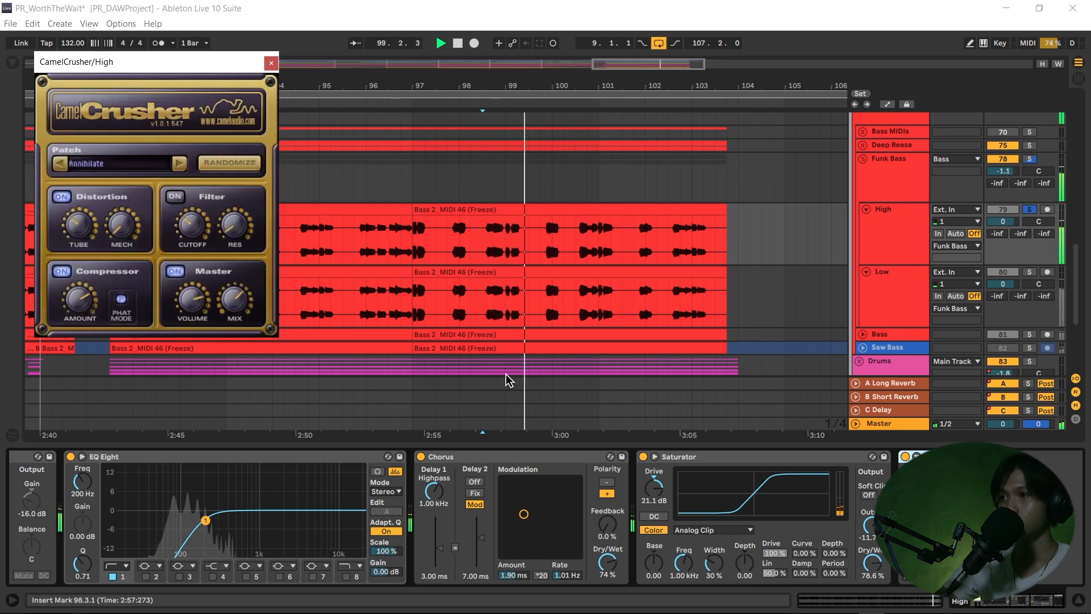
click(270, 64)
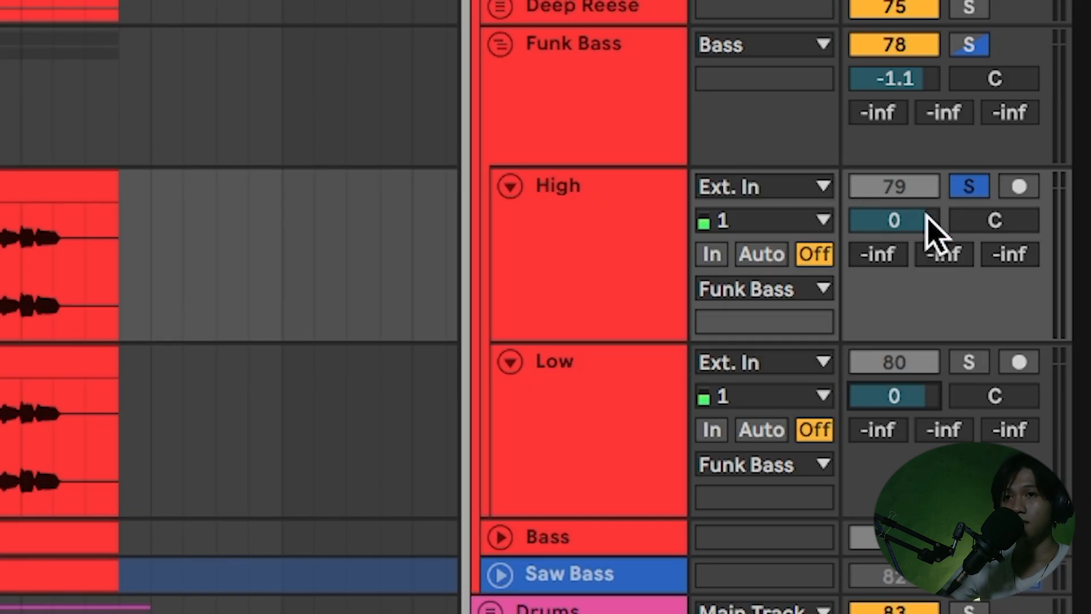
Step: Show FabFilter Pro-Q 3 on the Funk Bass group, unsolo the High track and play both bass layers together
drag(927, 218, 927, 244)
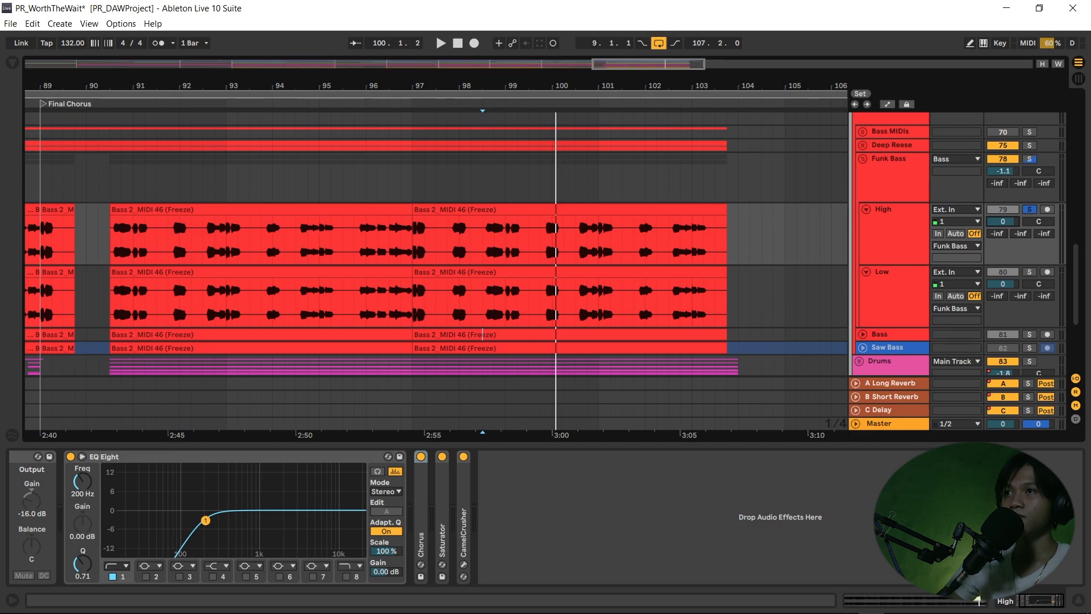
click(610, 222)
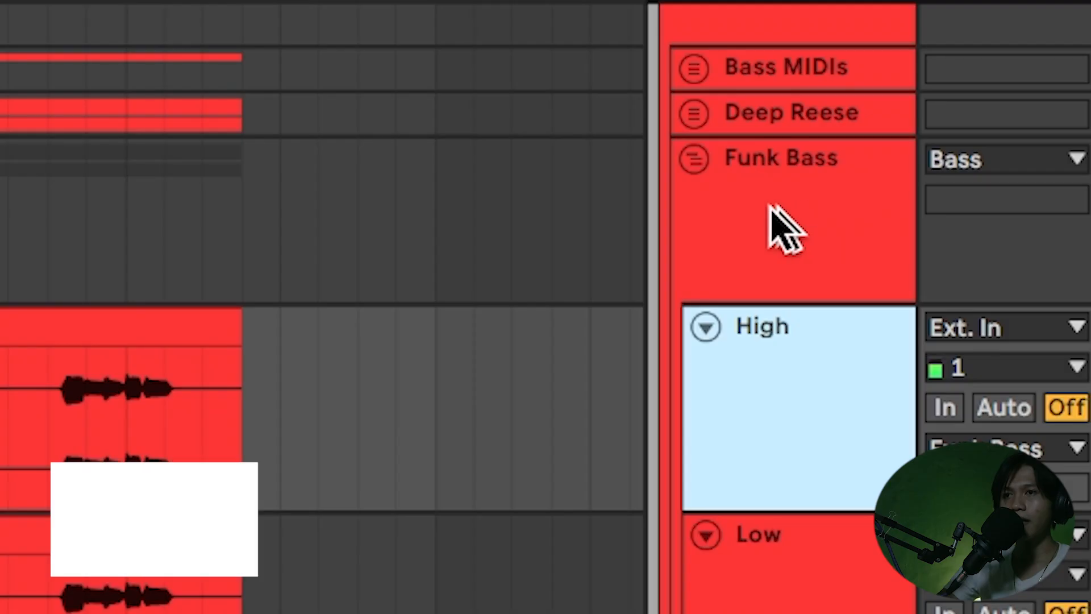
click(780, 242)
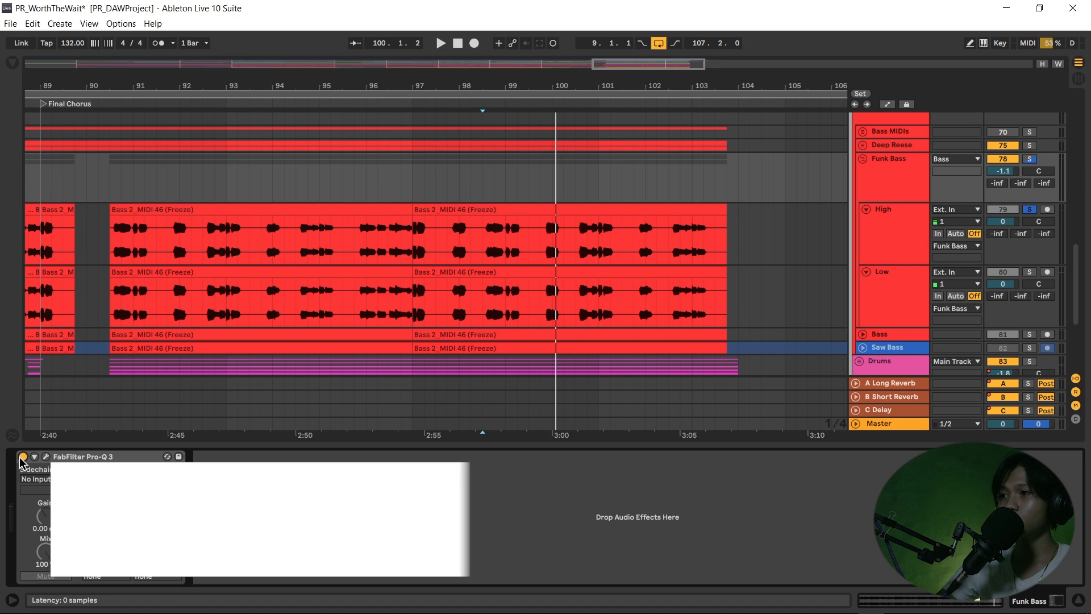
key(space)
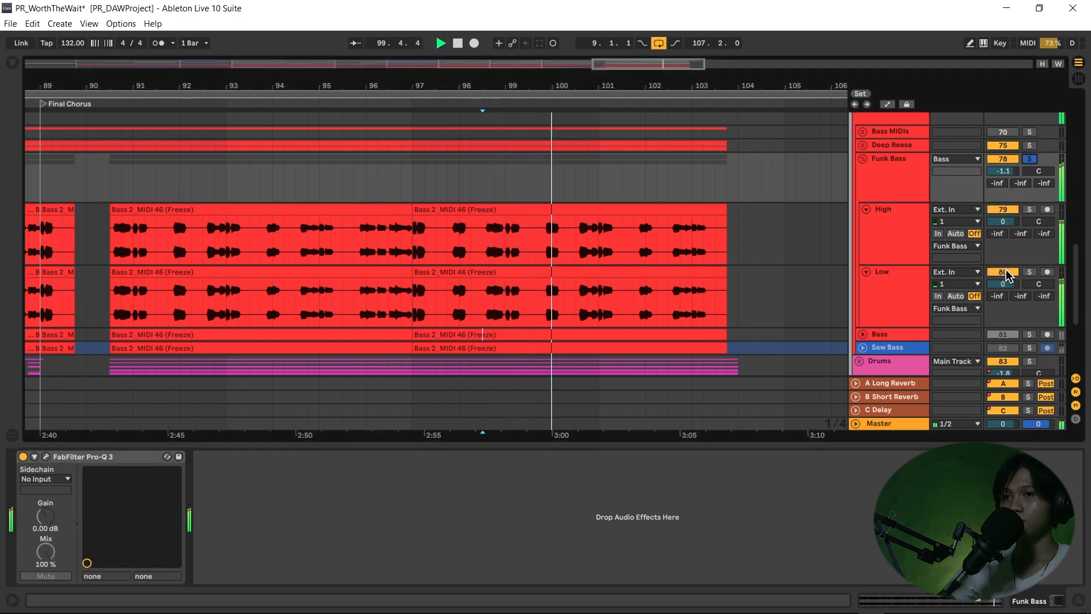
Step: Check the Low and High track volume balance and play the full mix from the Final Chorus marker at bar 89
drag(1006, 287, 1006, 291)
drag(1004, 221, 1004, 238)
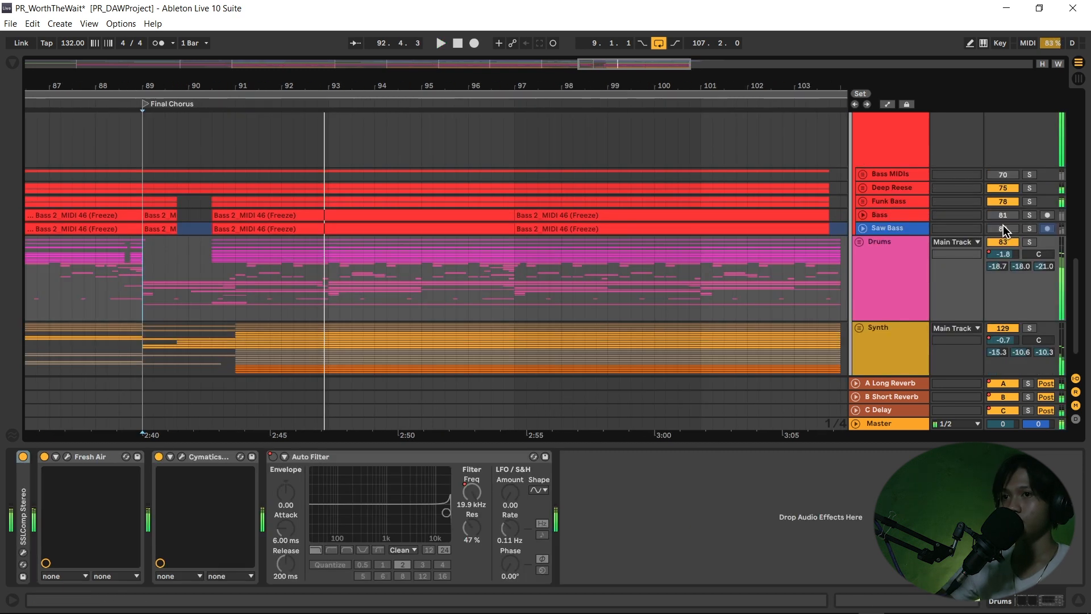
key(space)
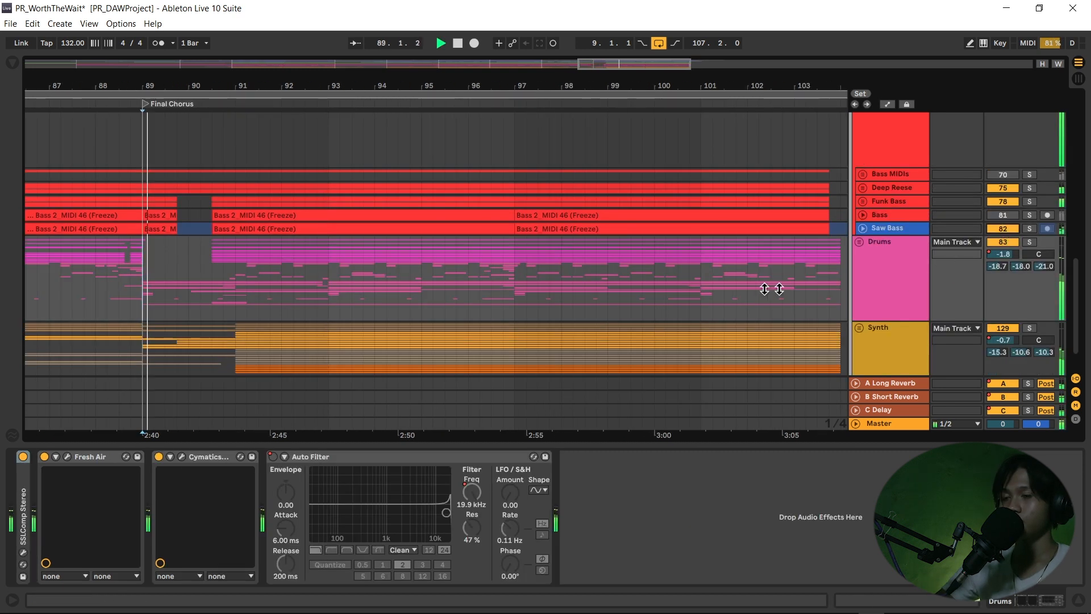